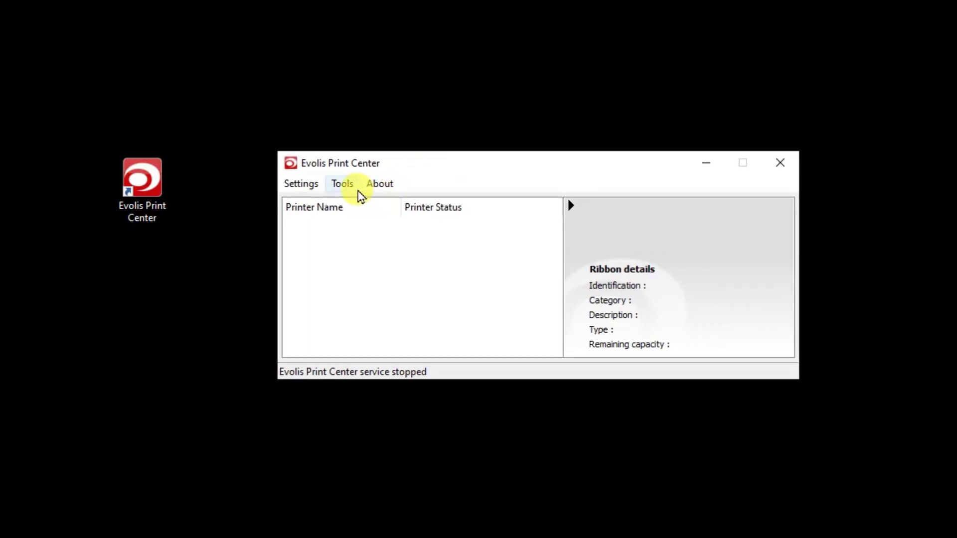
Launch the Printer advanced cleaning wizard from Tools and select Evolis Primacy as the printer.
left_click(345, 184)
left_click(345, 187)
left_click(342, 185)
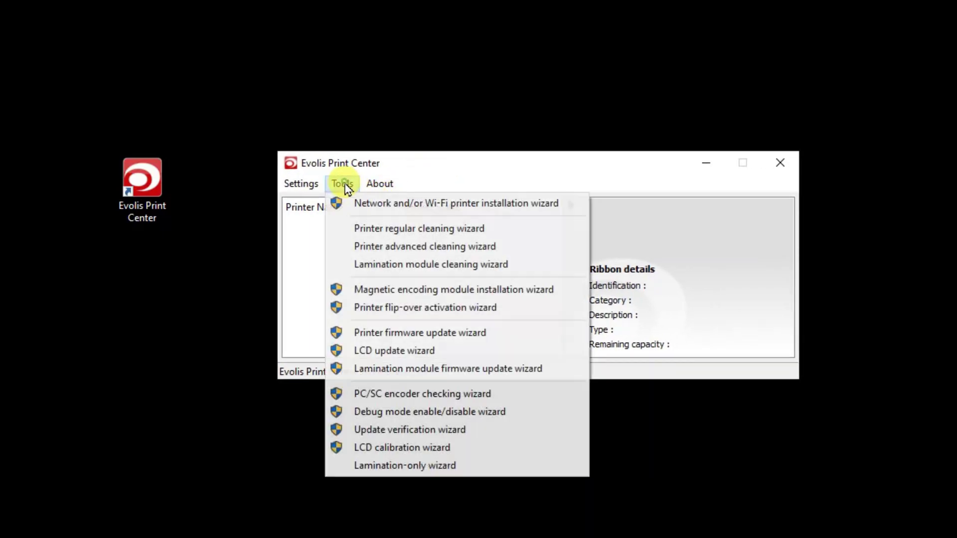
left_click(376, 251)
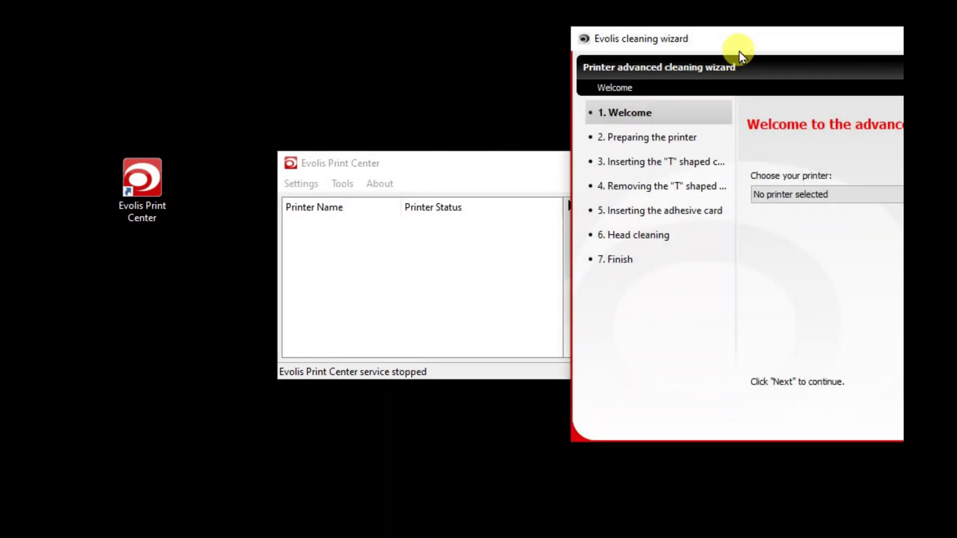
mouse_move(739, 52)
left_mouse_down()
mouse_move(503, 85)
mouse_move(393, 85)
left_mouse_up()
left_click(479, 231)
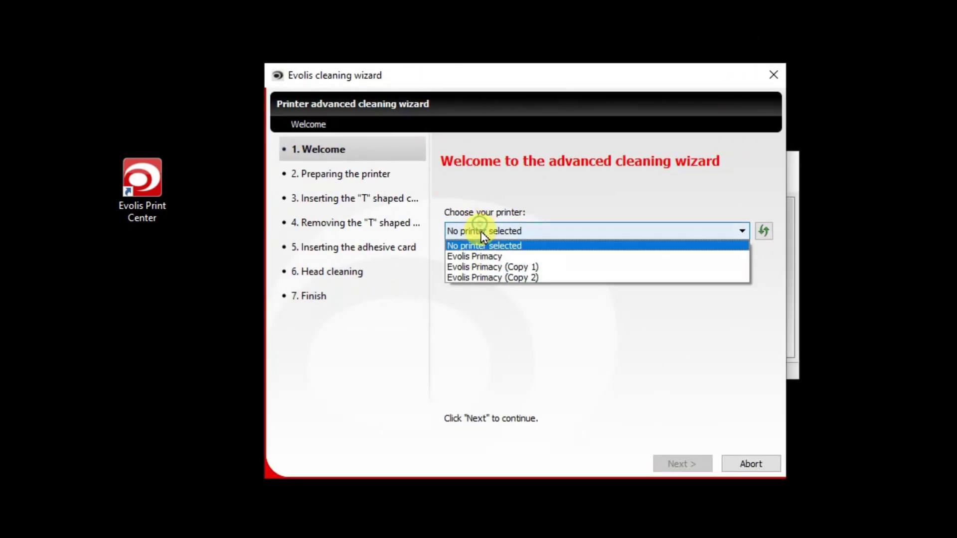
left_click(473, 261)
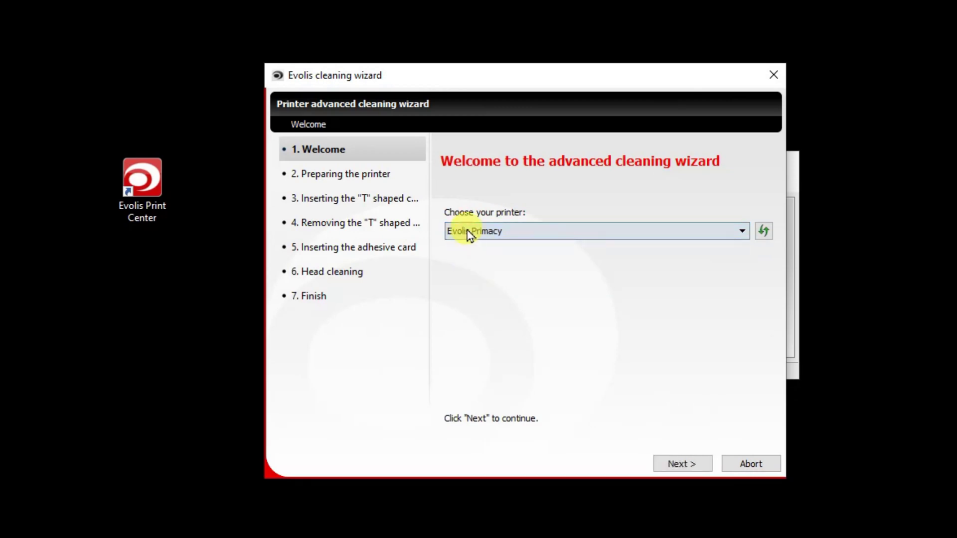
Advance past the Welcome and Preparing the printer pages to the T-shaped card step.
left_click(671, 464)
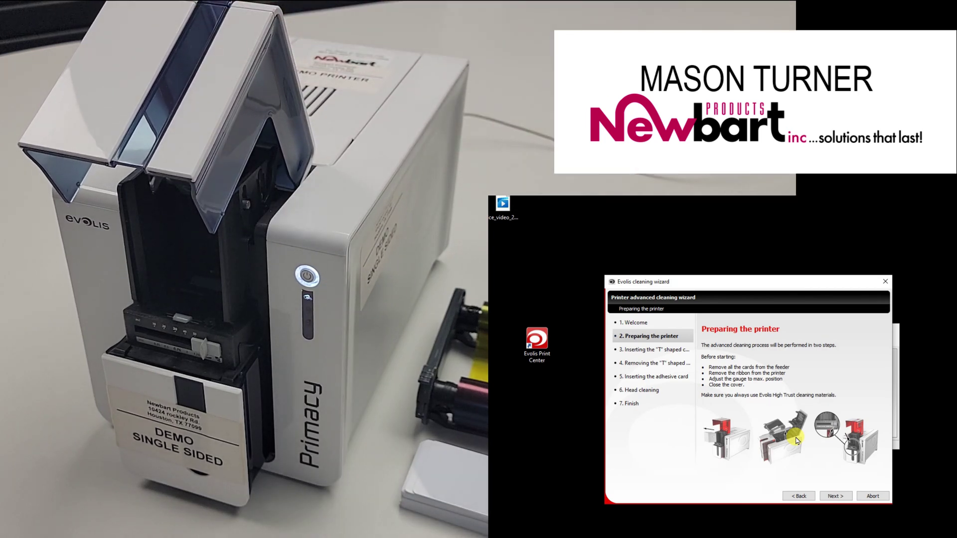
left_click(827, 497)
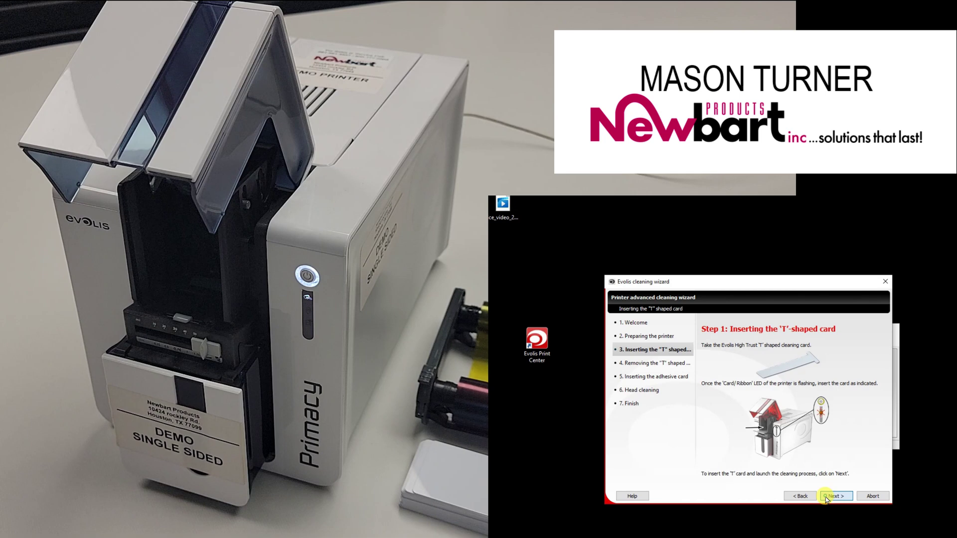
Launch the T-shaped card cleaning pass and wait for First stage completed.
left_click(827, 497)
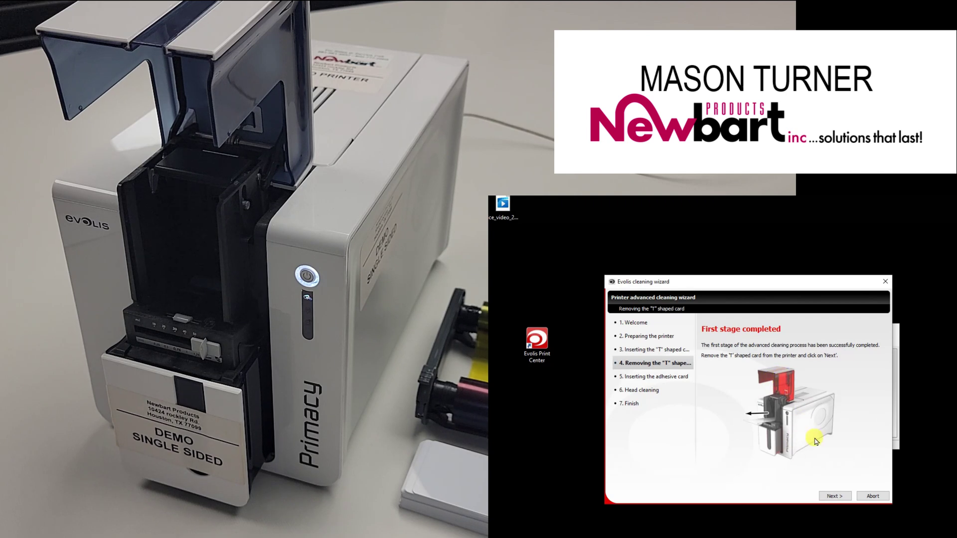
Continue to Step 2 and launch the adhesive card cleaning pass through to Head cleaning.
left_click(835, 496)
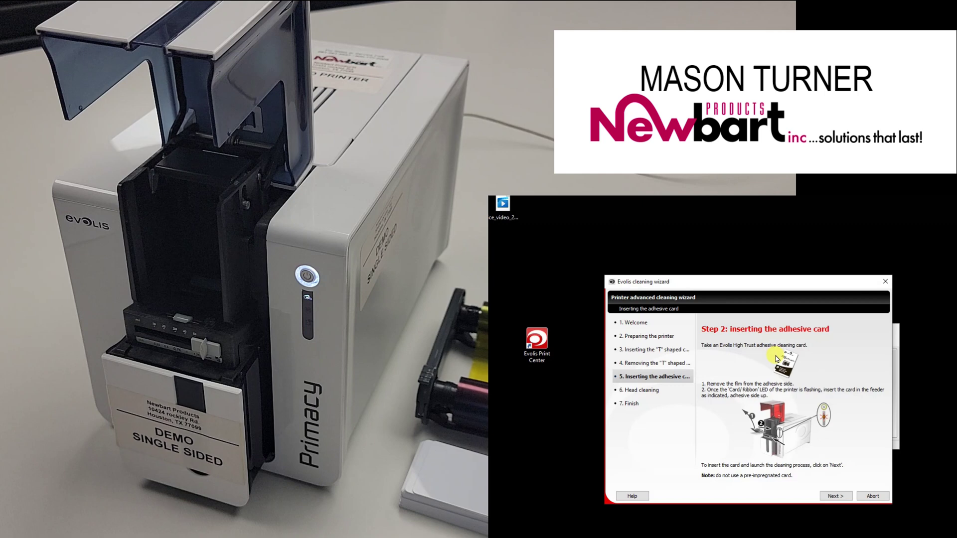
left_click(830, 497)
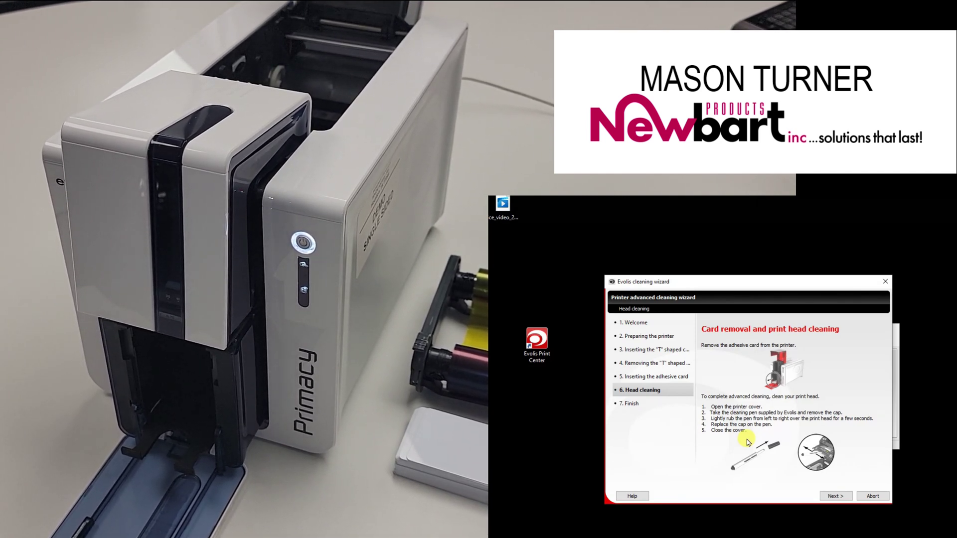
Advance from Head cleaning to the Cleaning process end page.
left_click(833, 496)
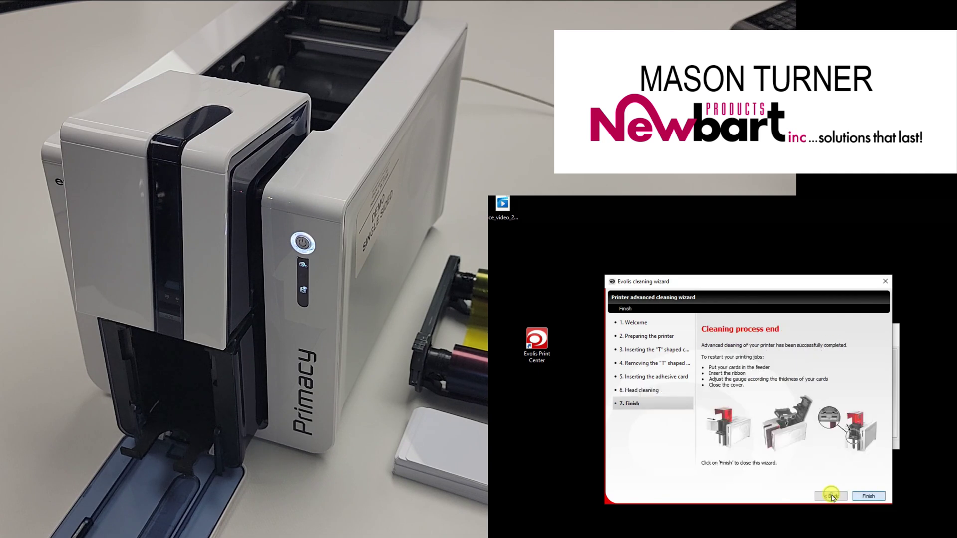